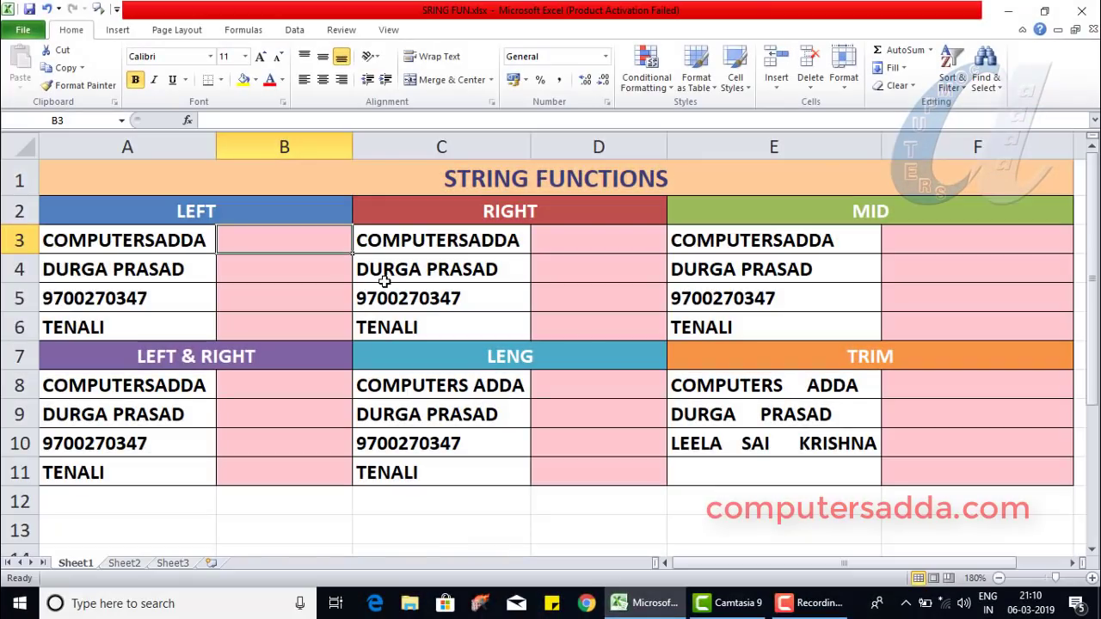
Enter the formula =LEFT(A3) in cell B3, leaving out the character count.
click(184, 212)
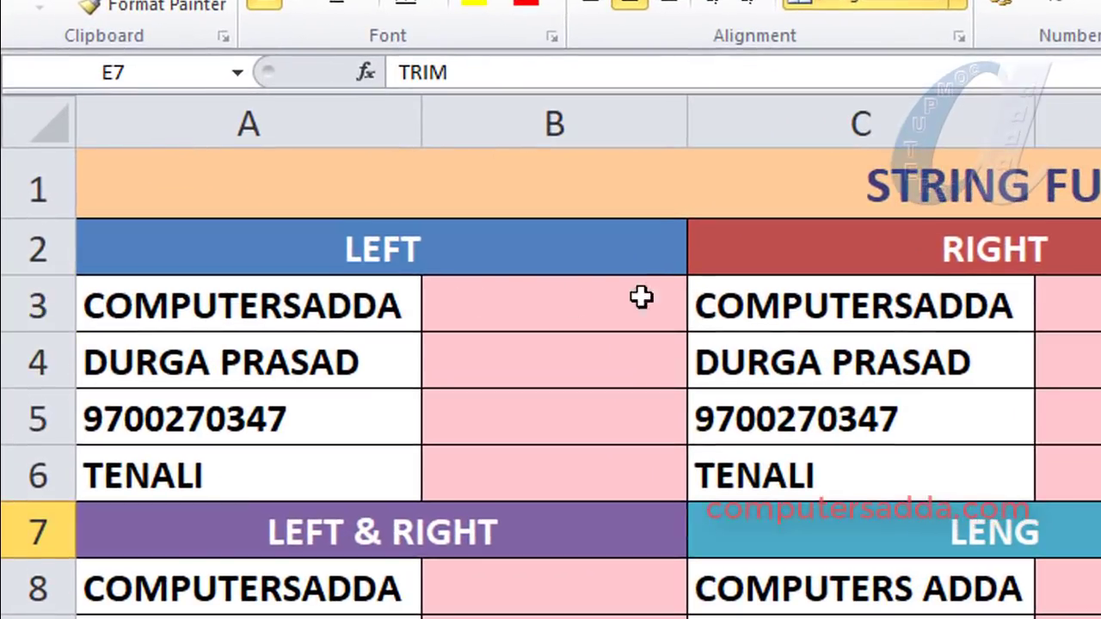
click(486, 305)
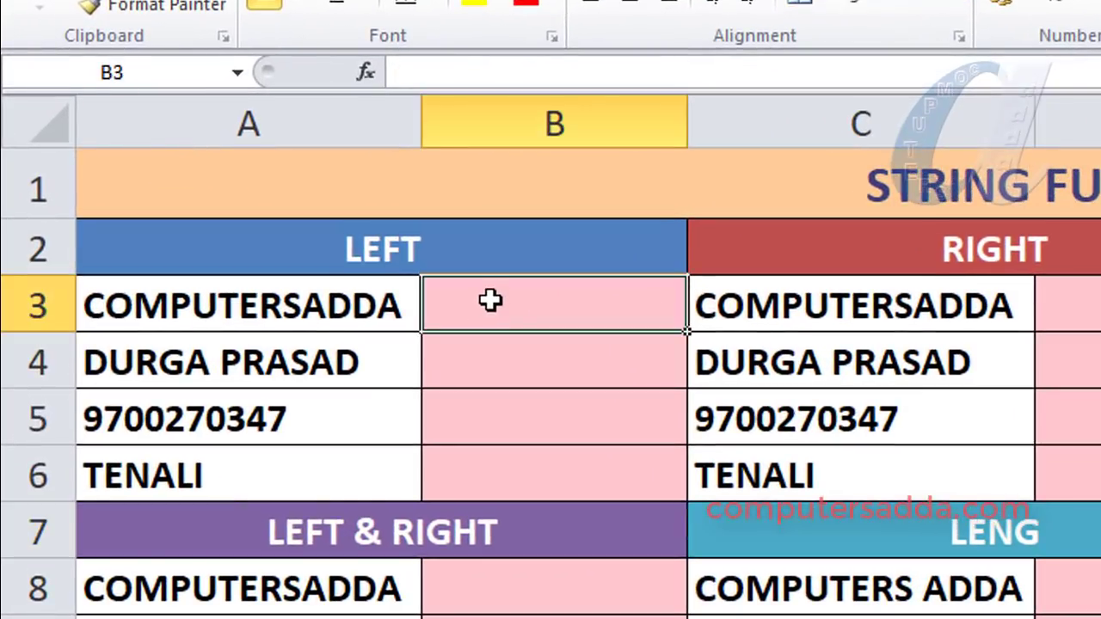
text(=LEF)
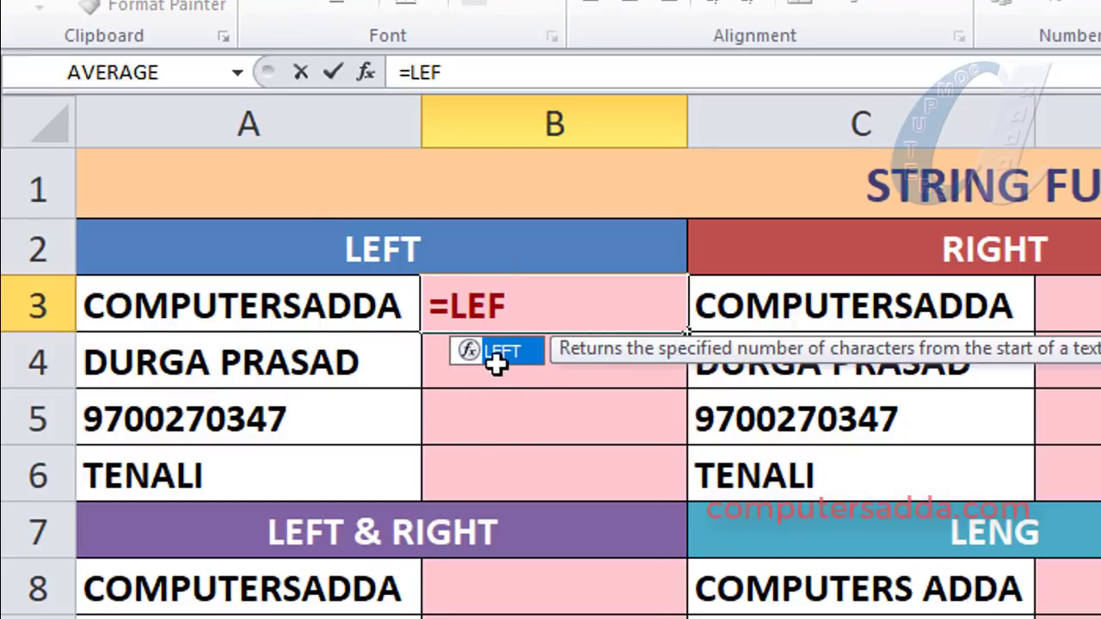
key(Tab)
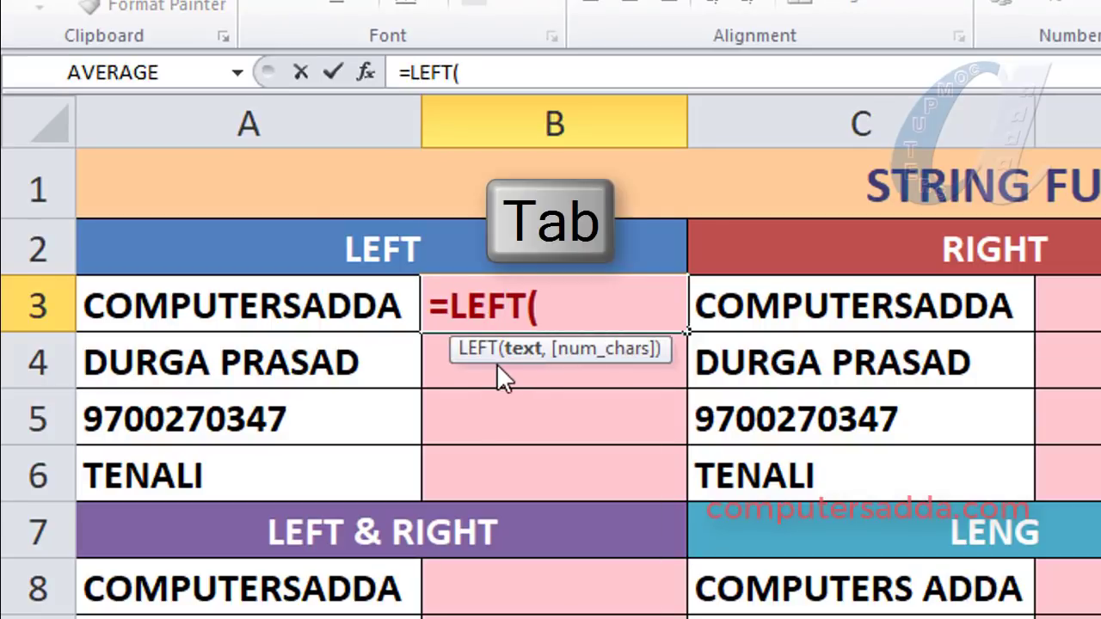
click(148, 305)
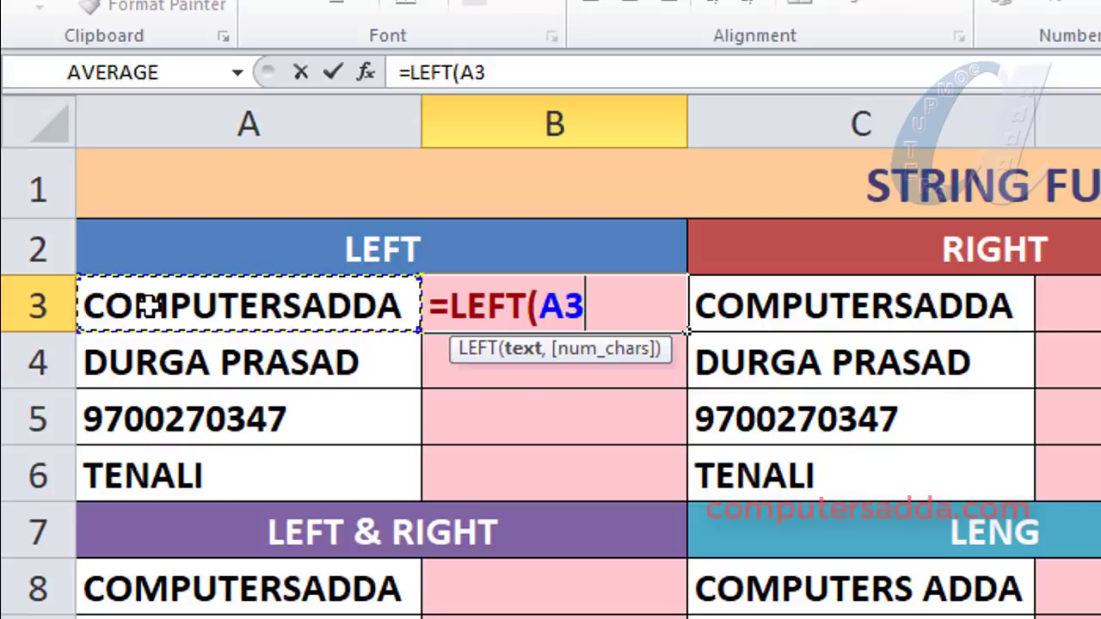
text())
key(Return)
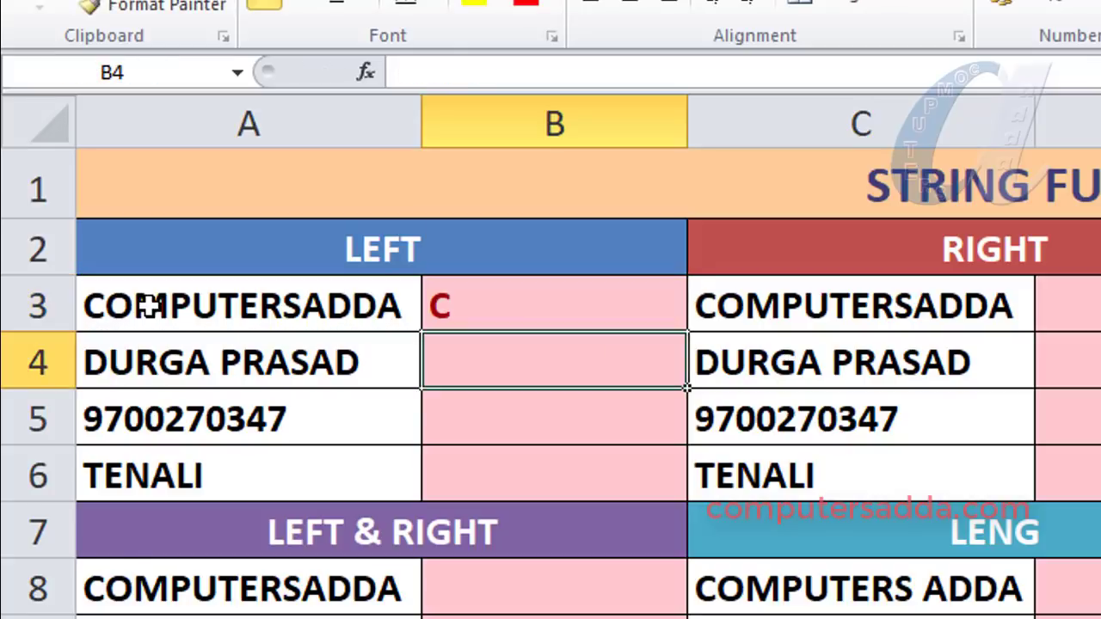
click(273, 305)
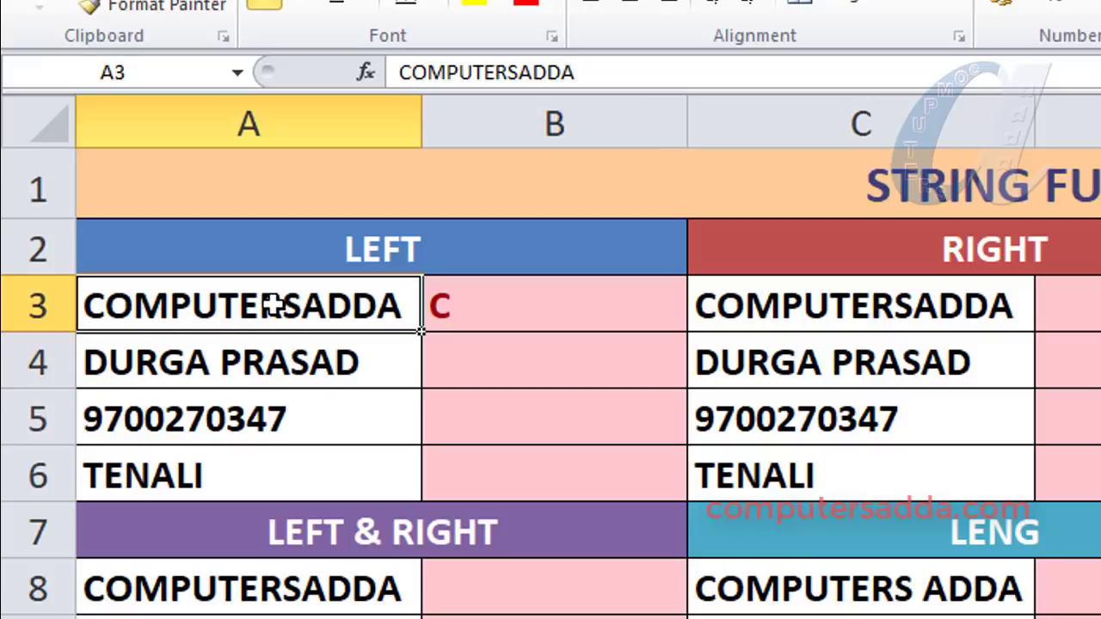
Clear cell B3 and enter the formula =LEFT(A3,3) to extract the first three characters of A3.
click(506, 301)
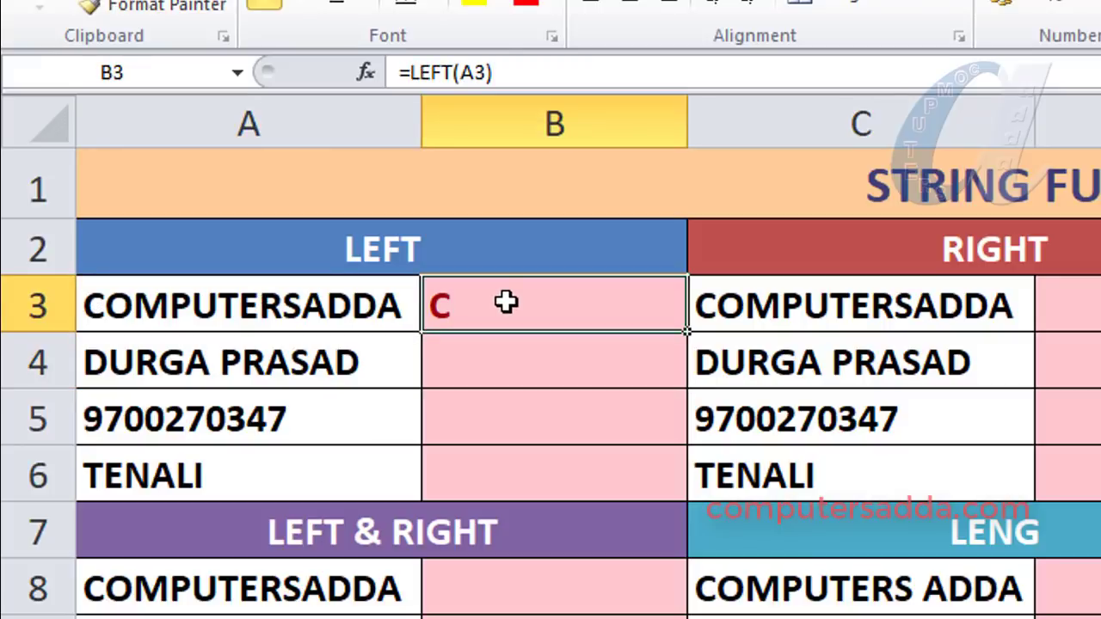
key(Delete)
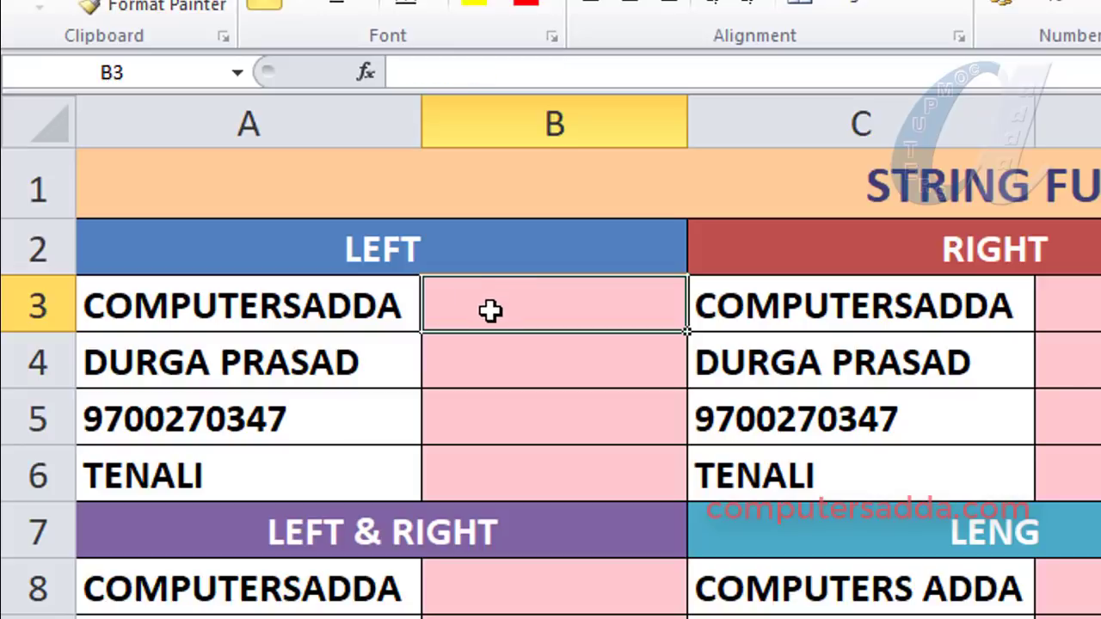
text(=LEF)
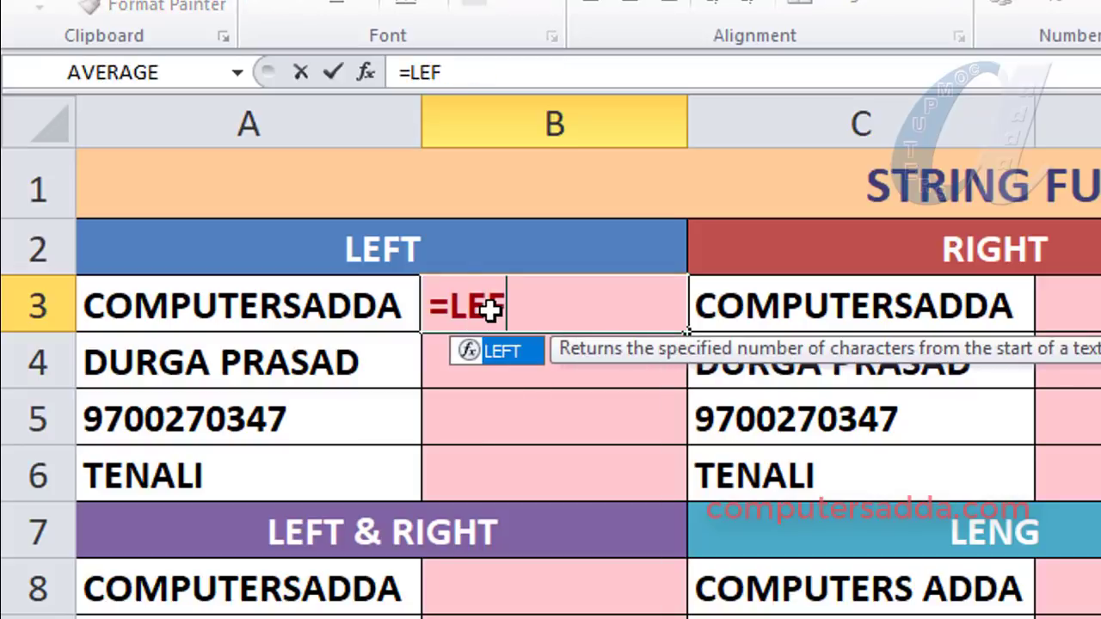
text(T()
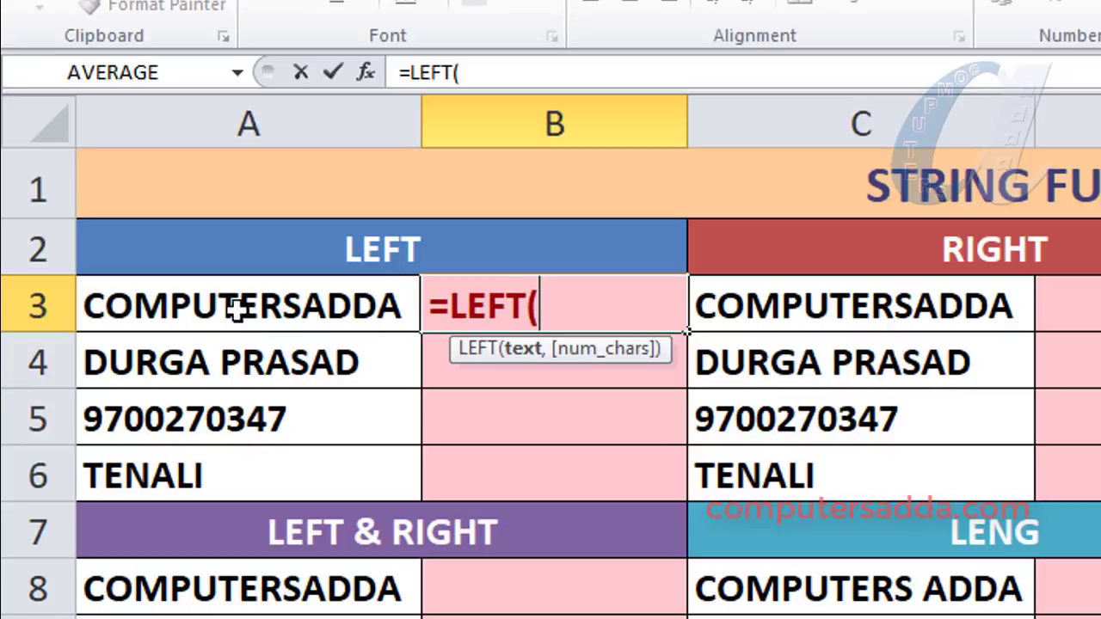
click(210, 301)
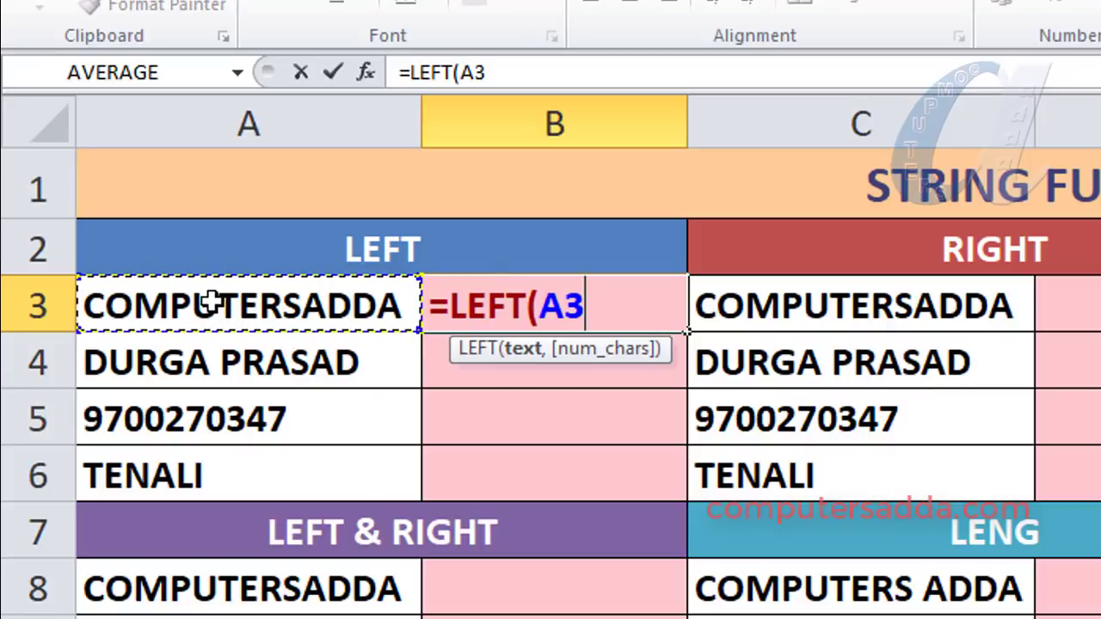
text(,)
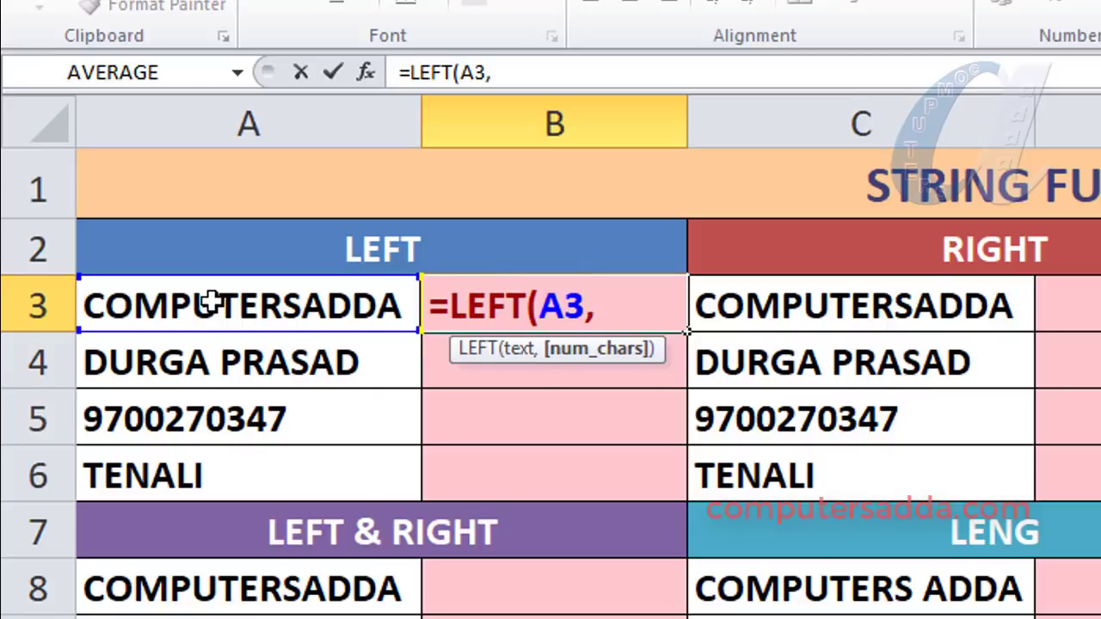
text(3)
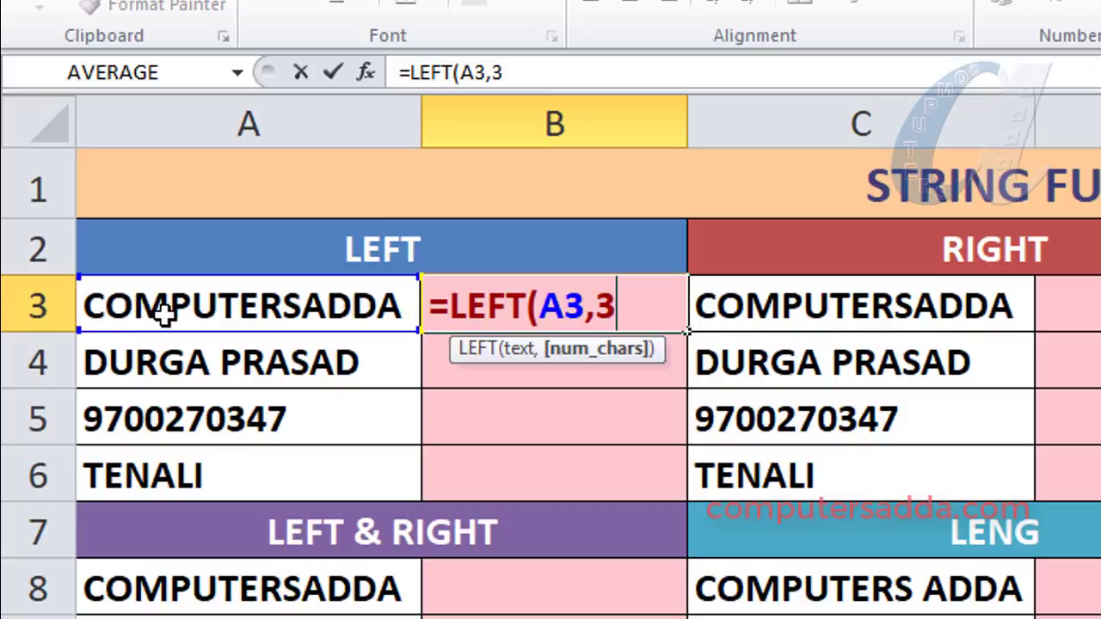
text())
key(Return)
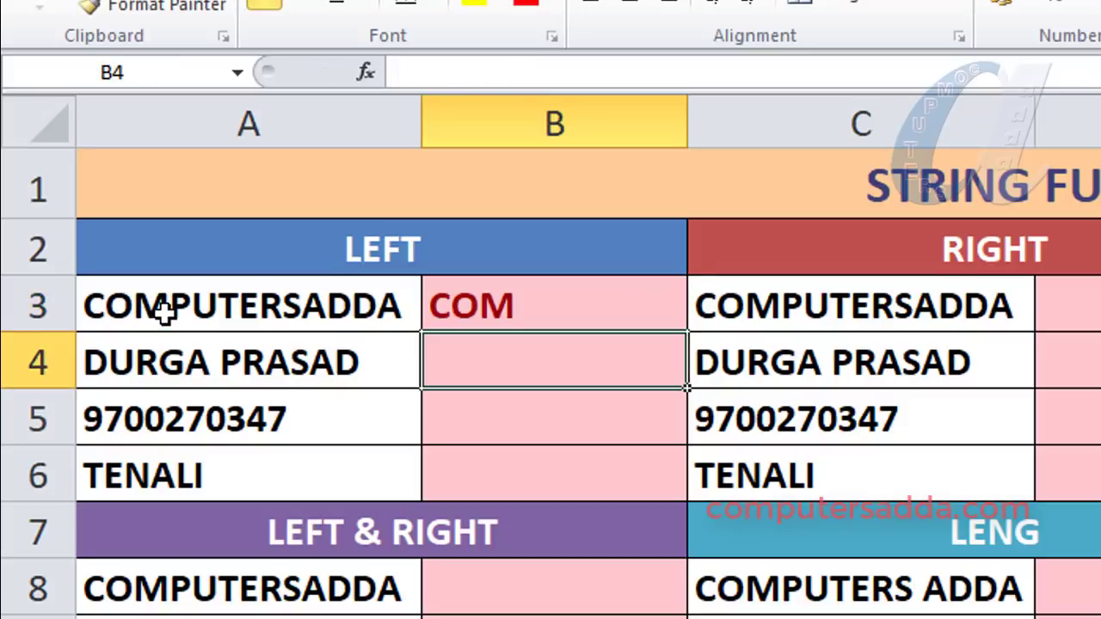
Fill the LEFT formula from B3 down through cell B6.
click(535, 305)
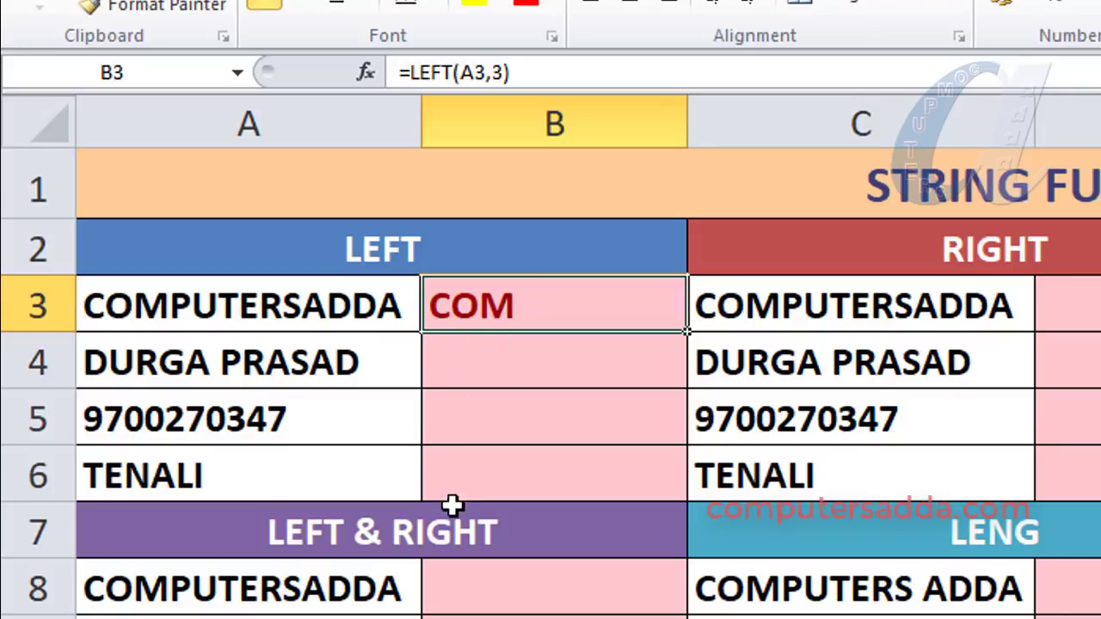
drag(686, 329, 653, 481)
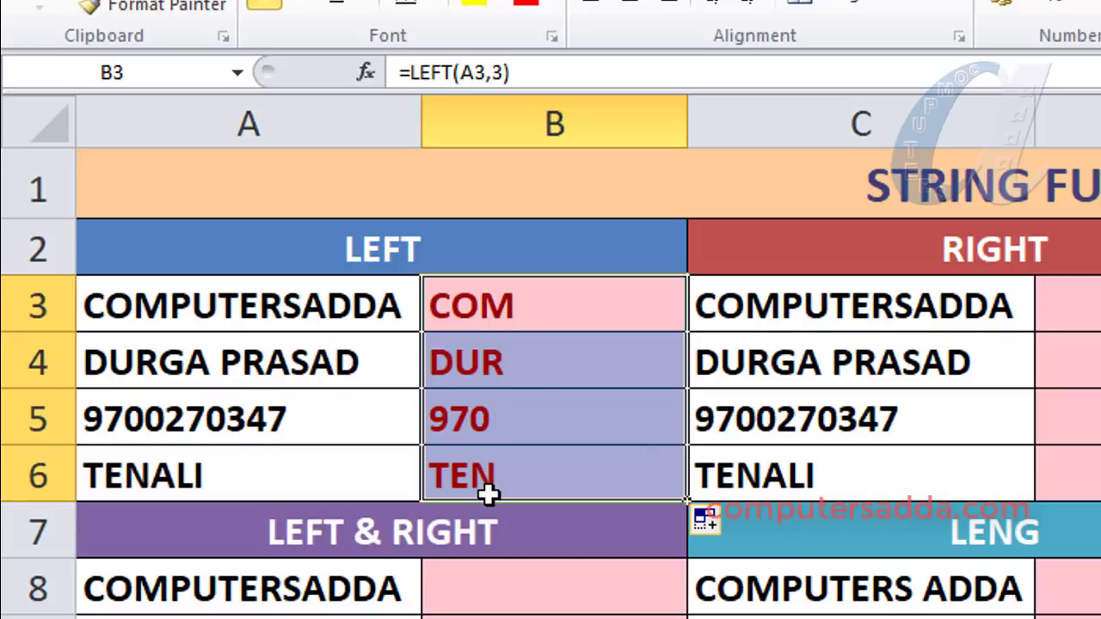
drag(545, 312, 528, 456)
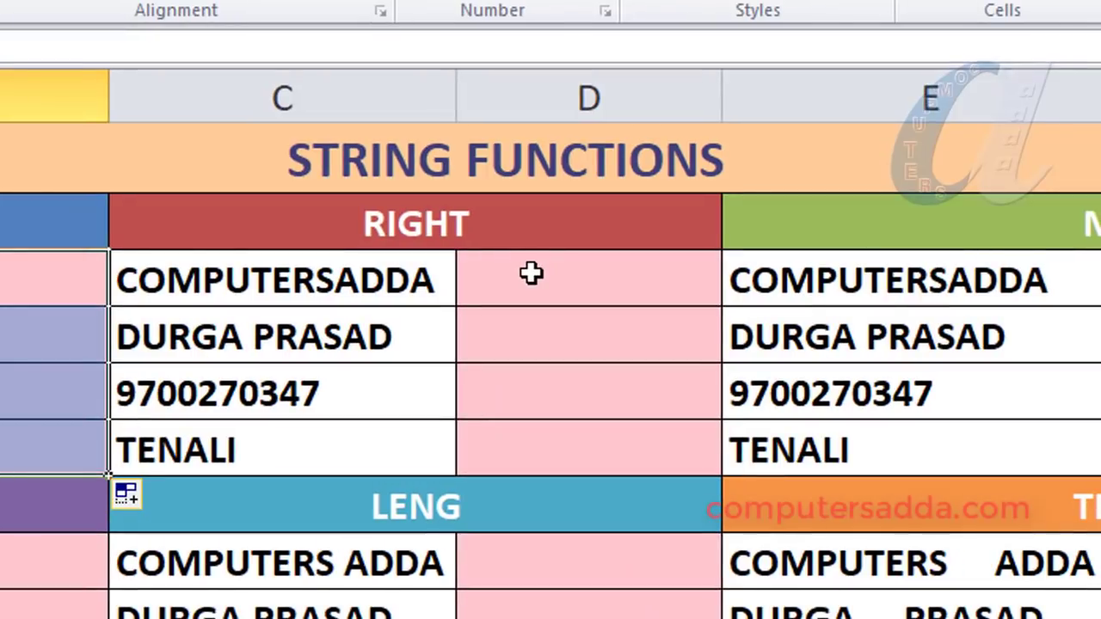
Enter =RIGHT(C3,4) in cell D3 to extract the last four characters, and fill the formula down to D6.
click(531, 273)
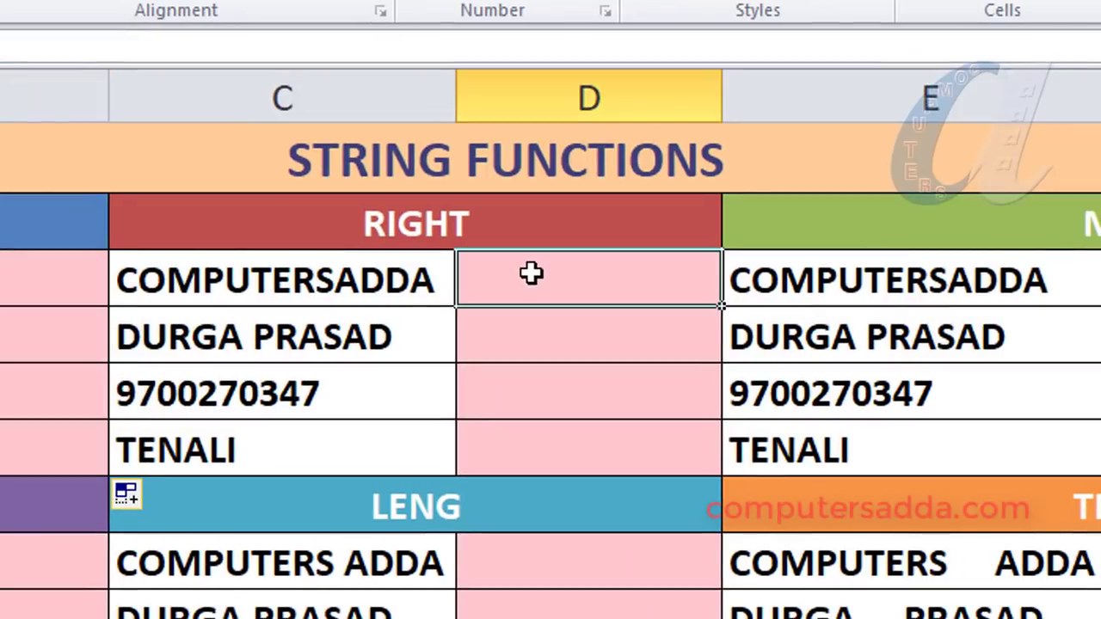
text(=RIGHT()
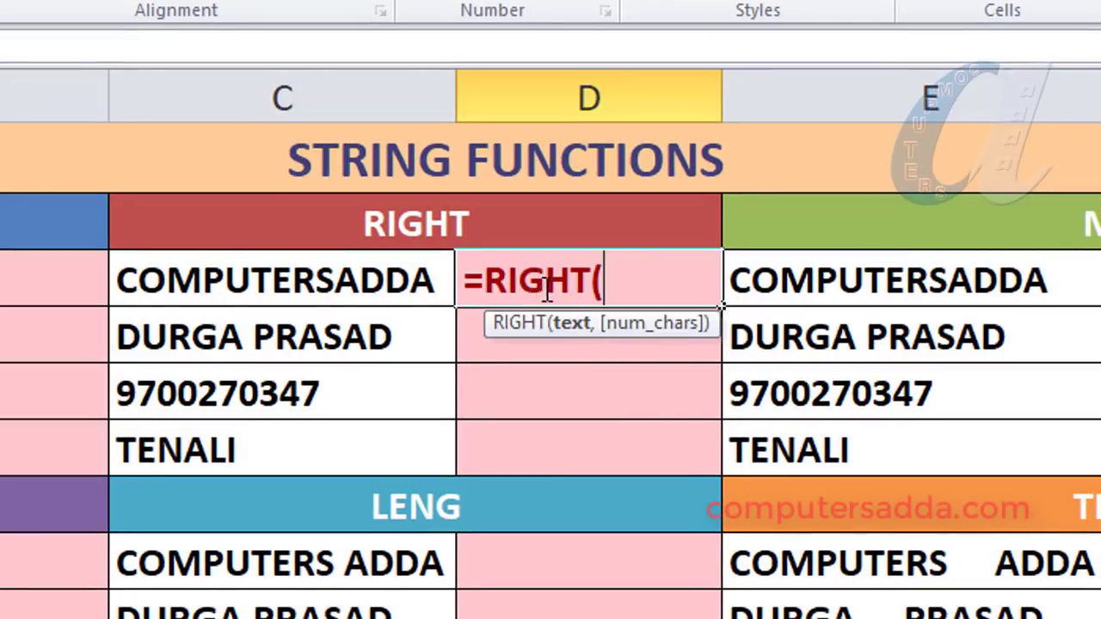
click(282, 286)
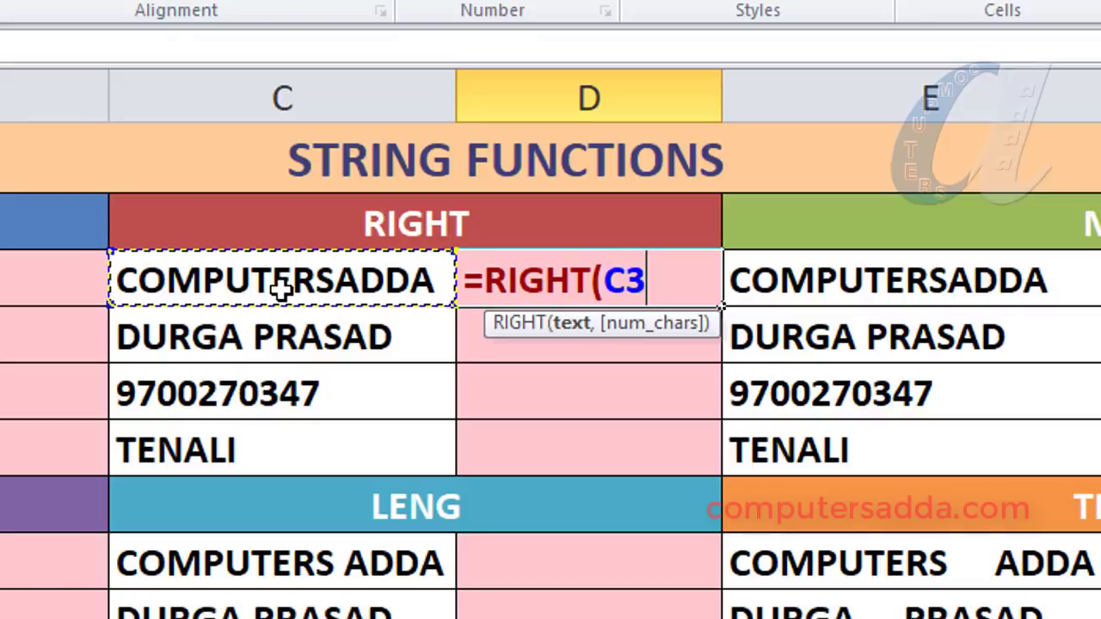
text(,)
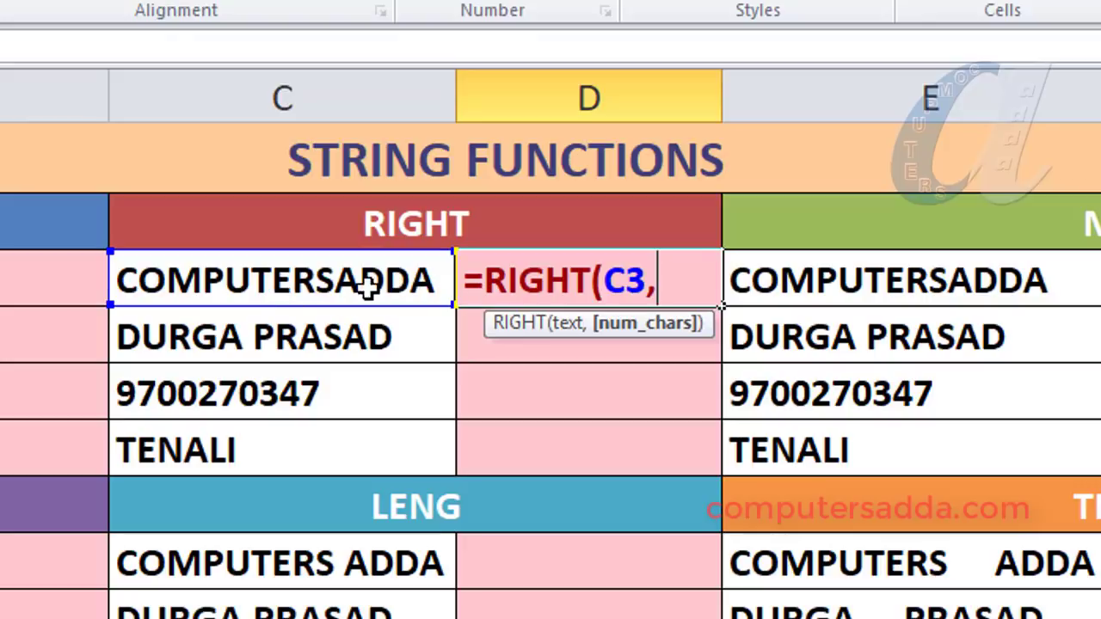
text(4)
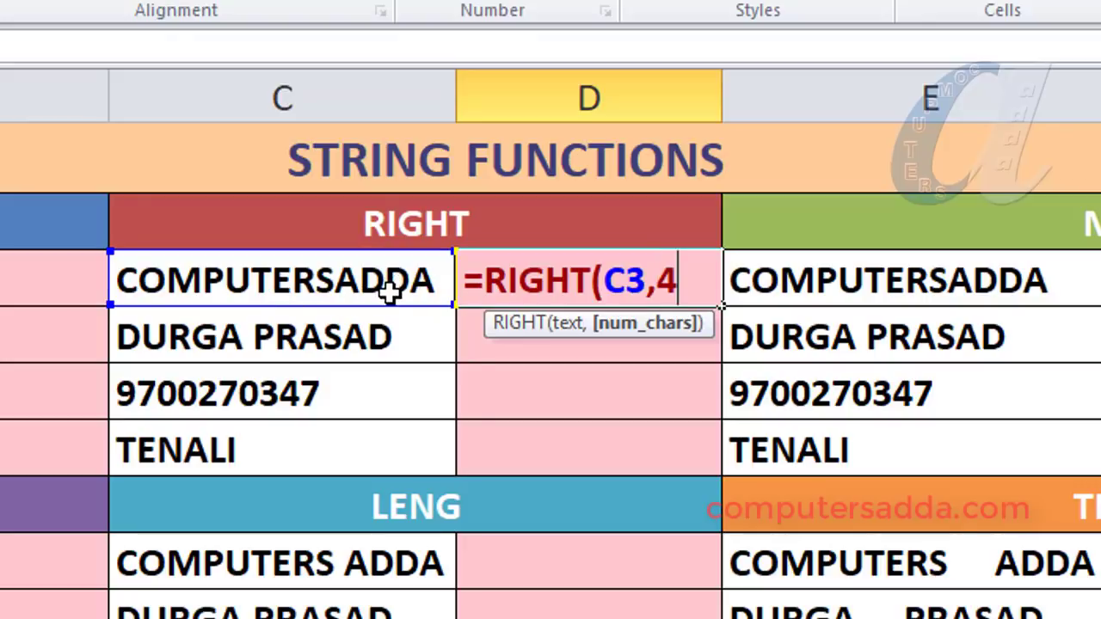
text())
key(Return)
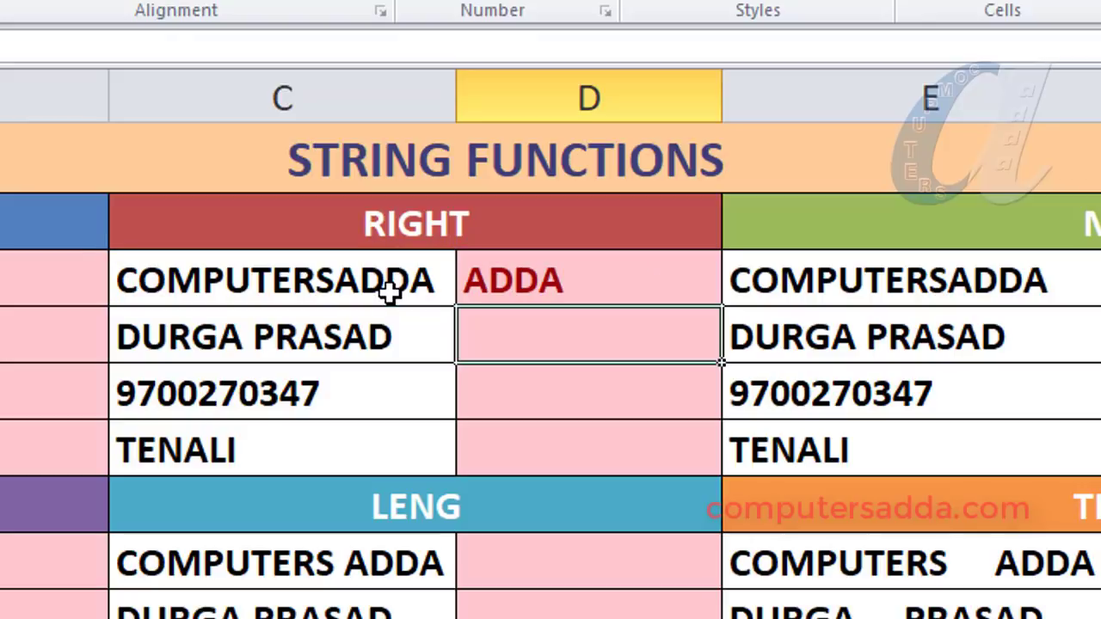
click(544, 279)
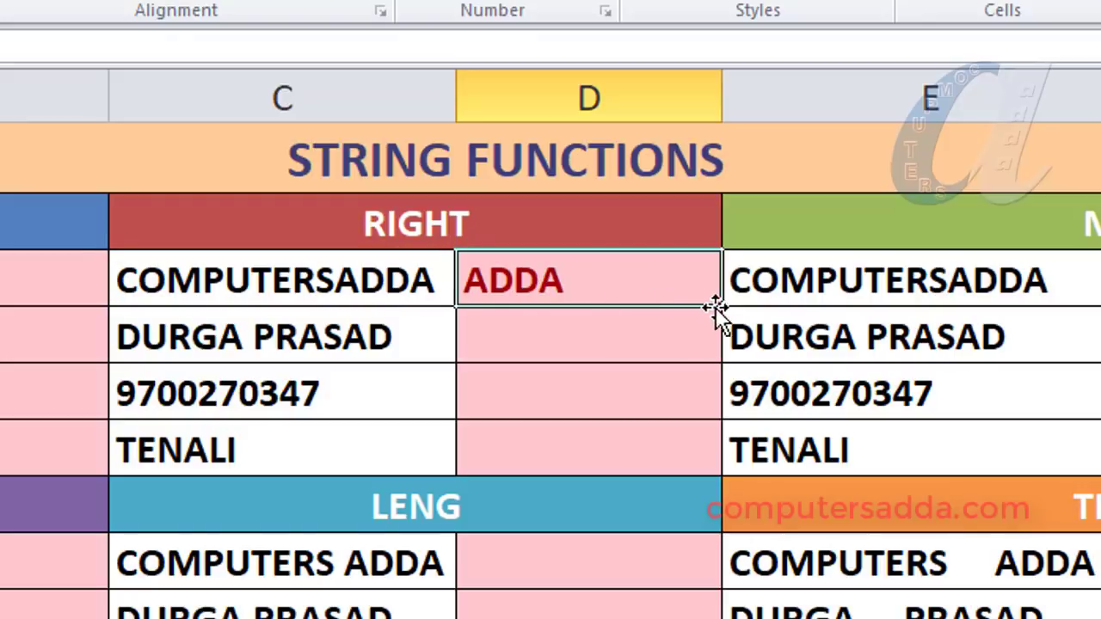
drag(718, 307, 703, 456)
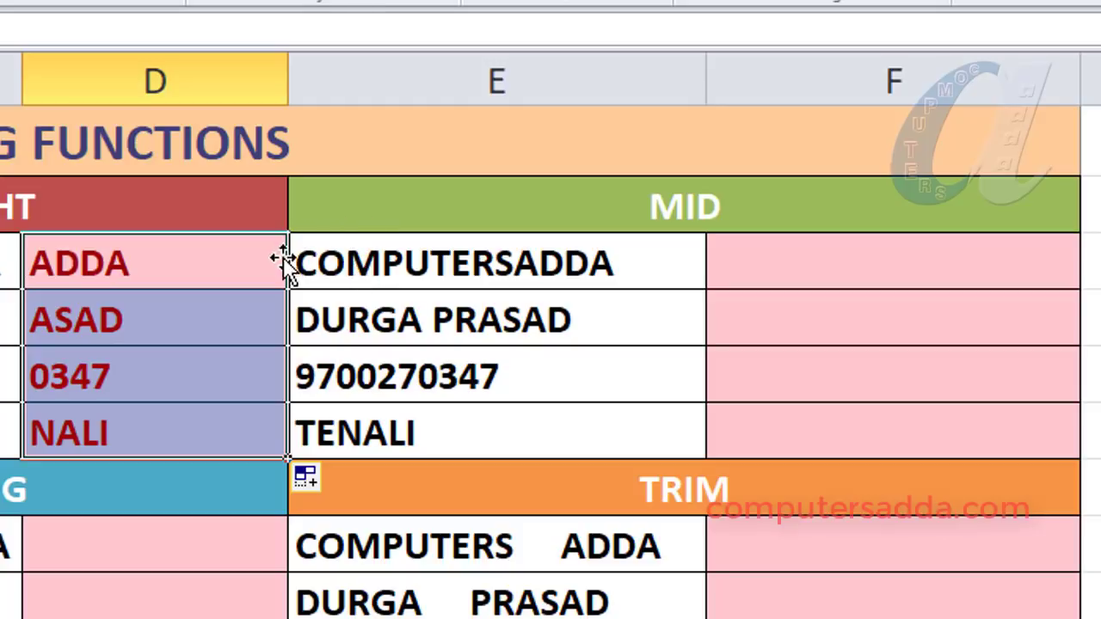
Enter =MID(E3,4,5) in cell F3 to extract five characters of E3 starting at the fourth.
click(793, 266)
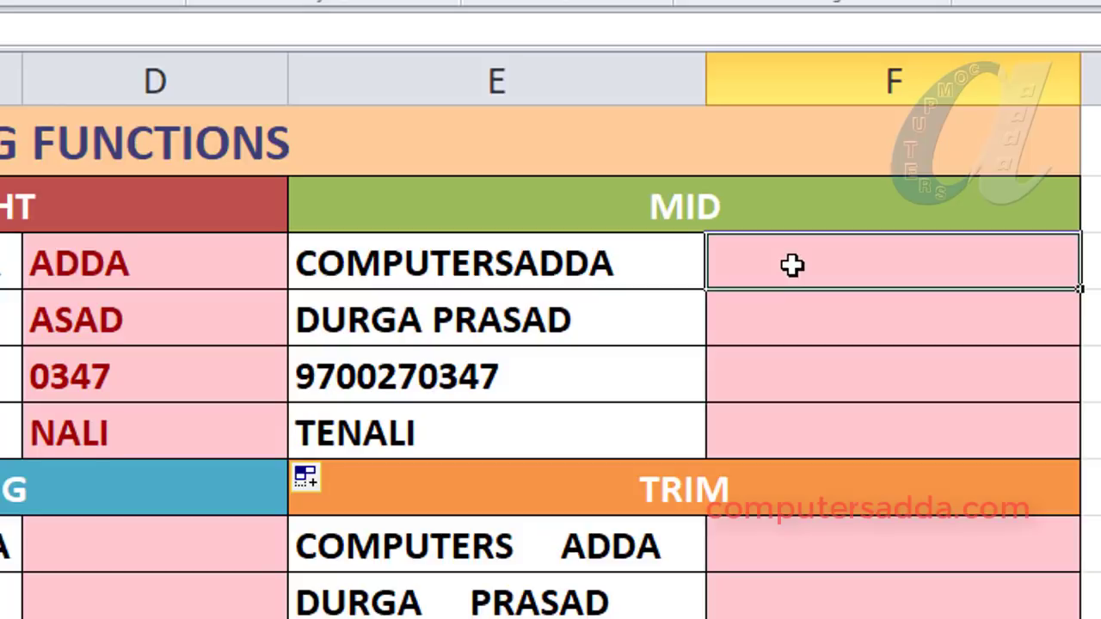
text(=MI)
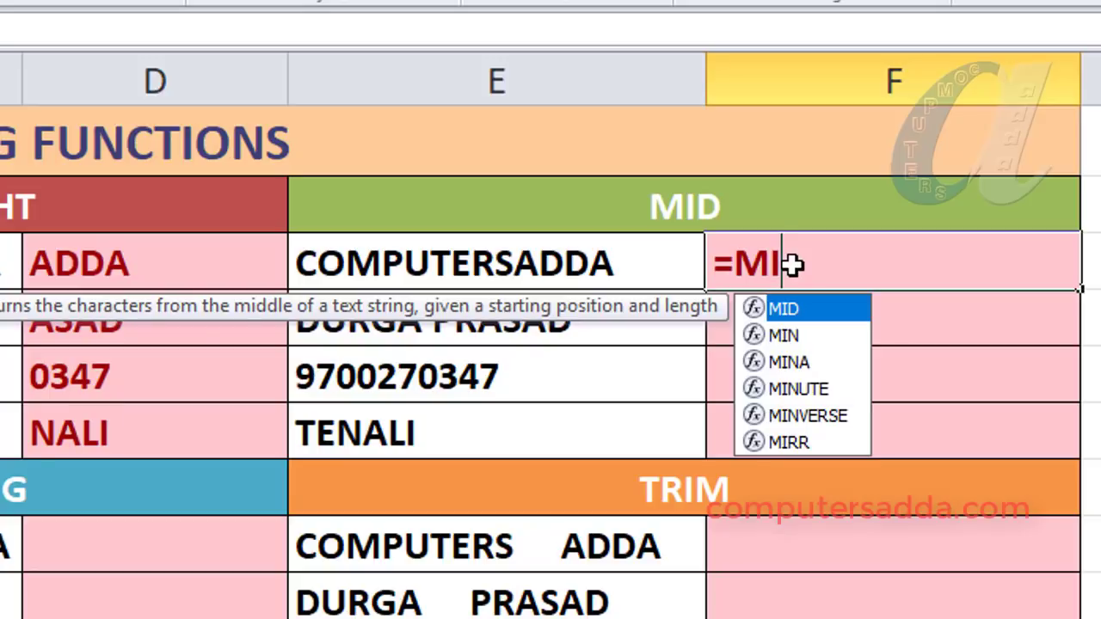
key(Tab)
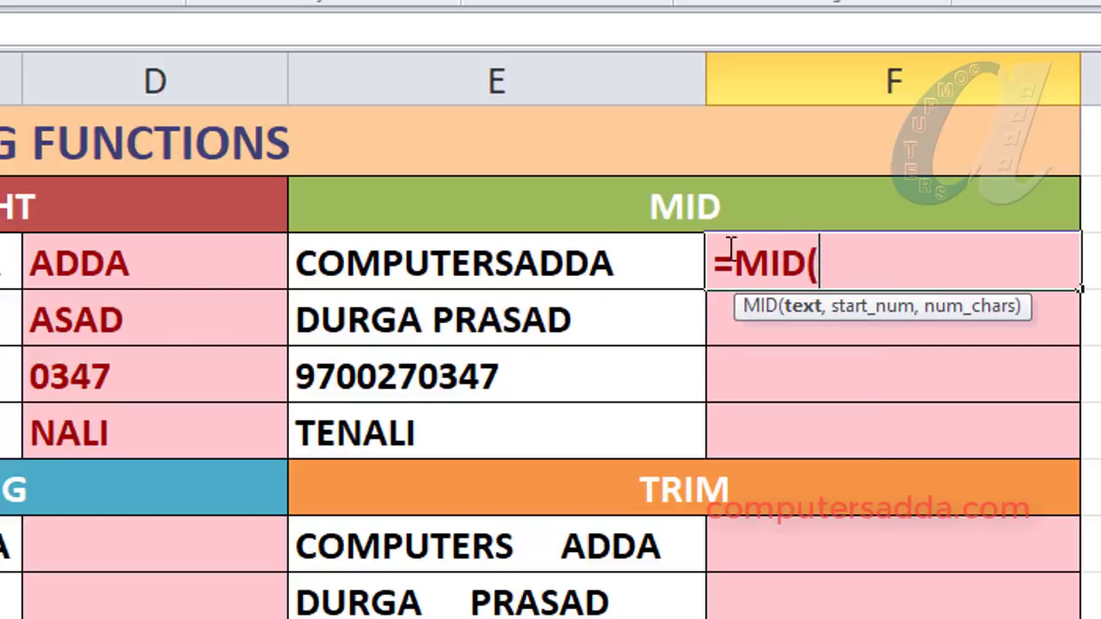
click(468, 262)
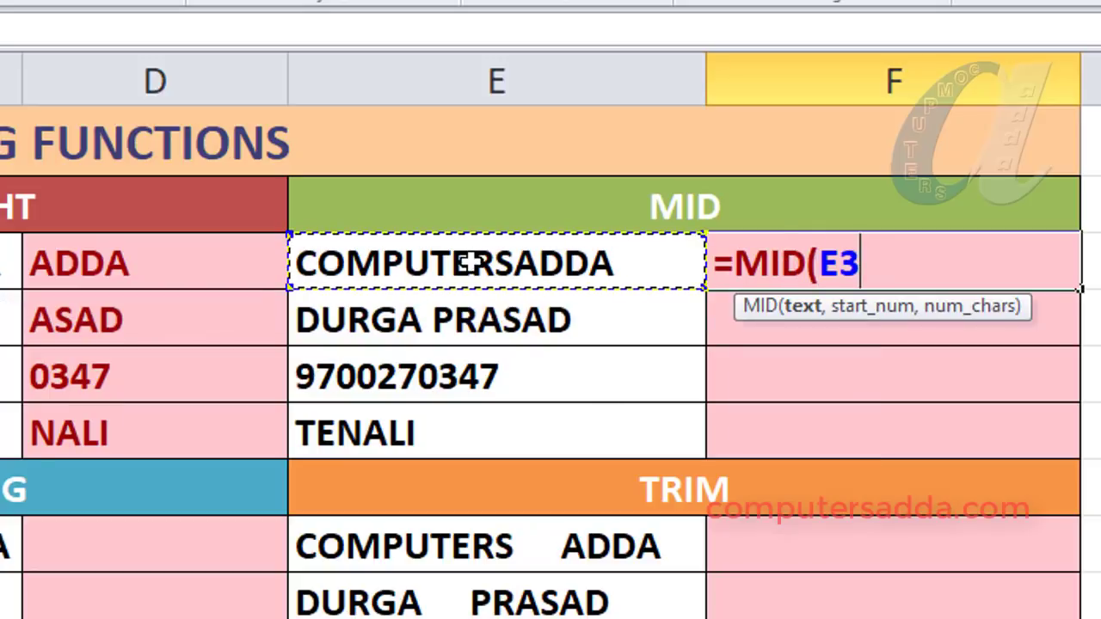
text(,)
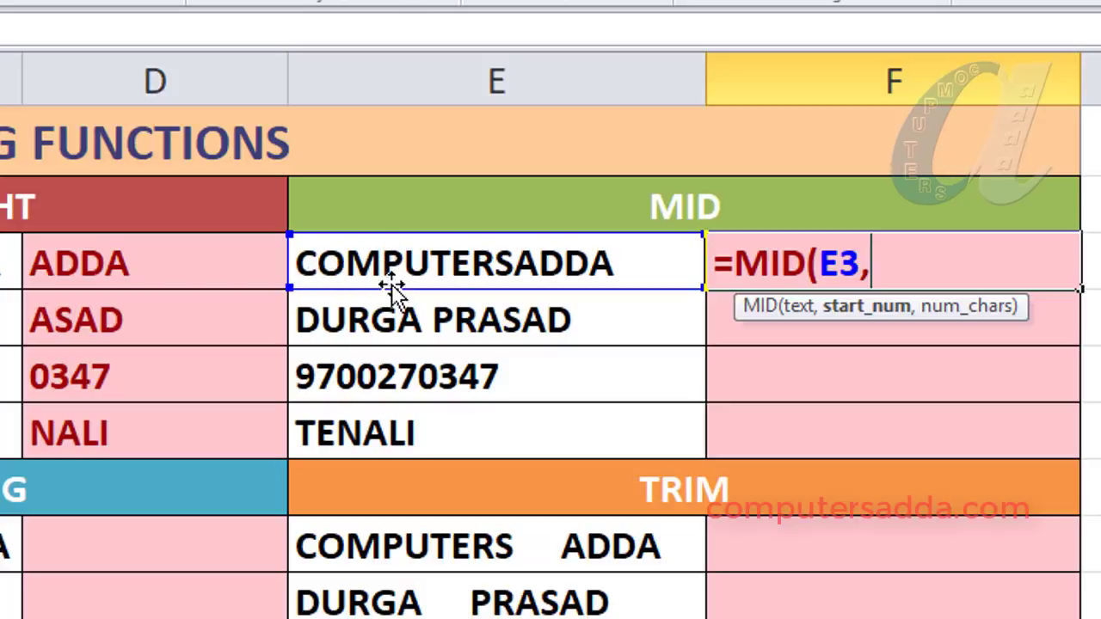
text(4)
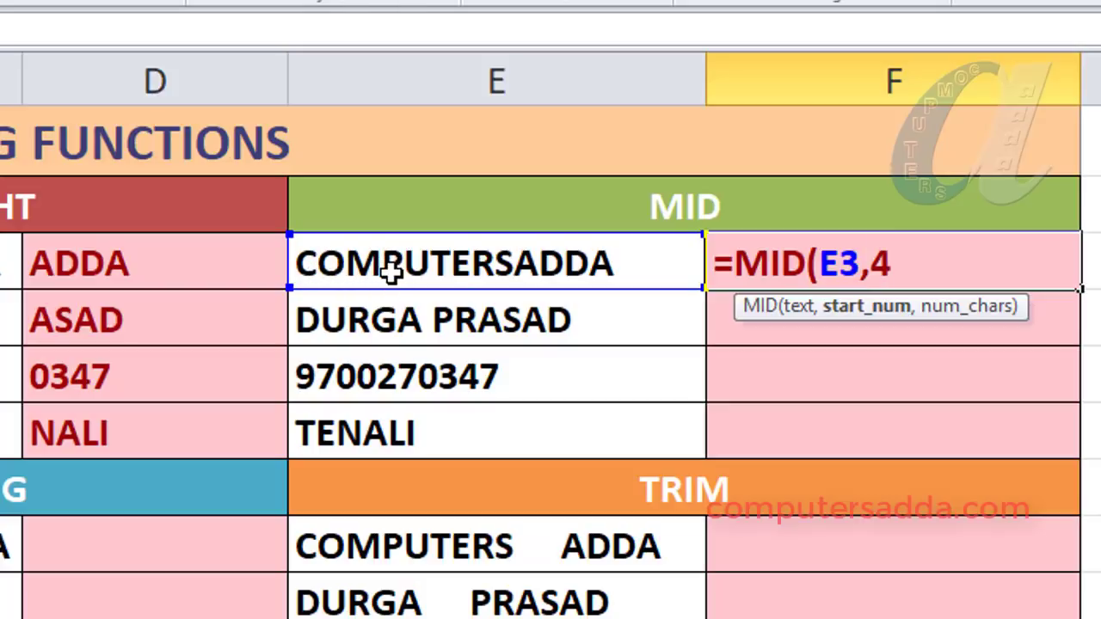
text(,)
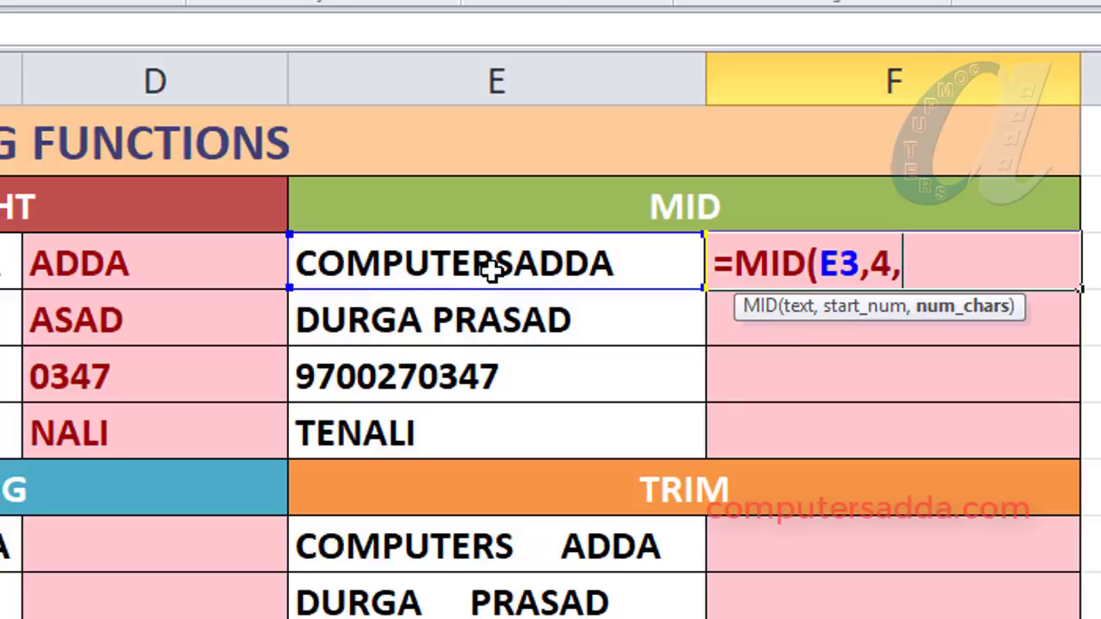
text(5)
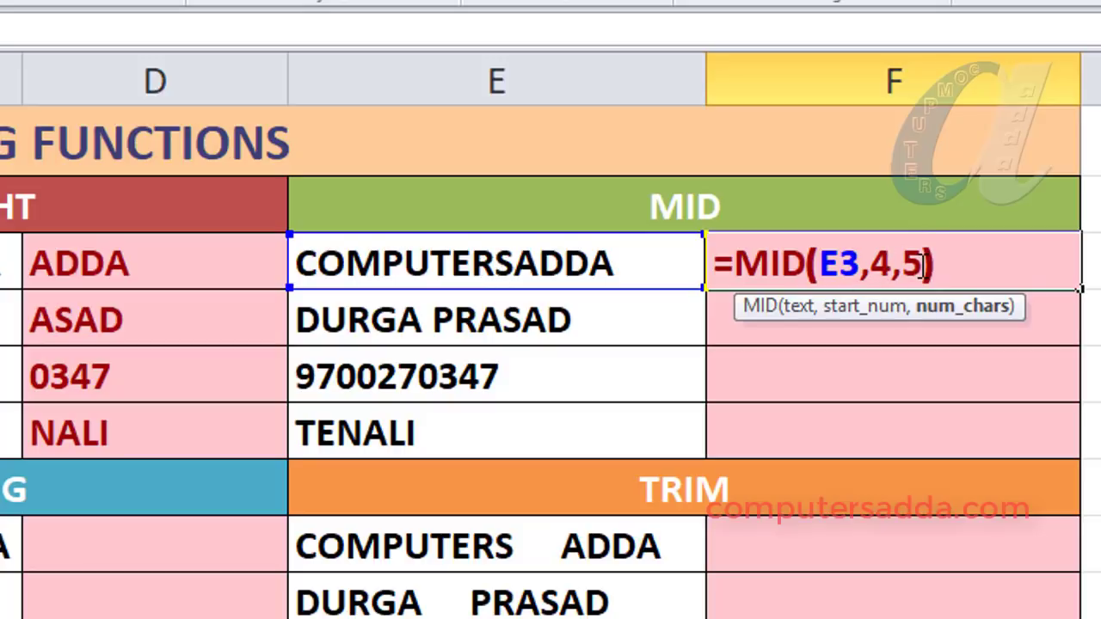
text())
key(Return)
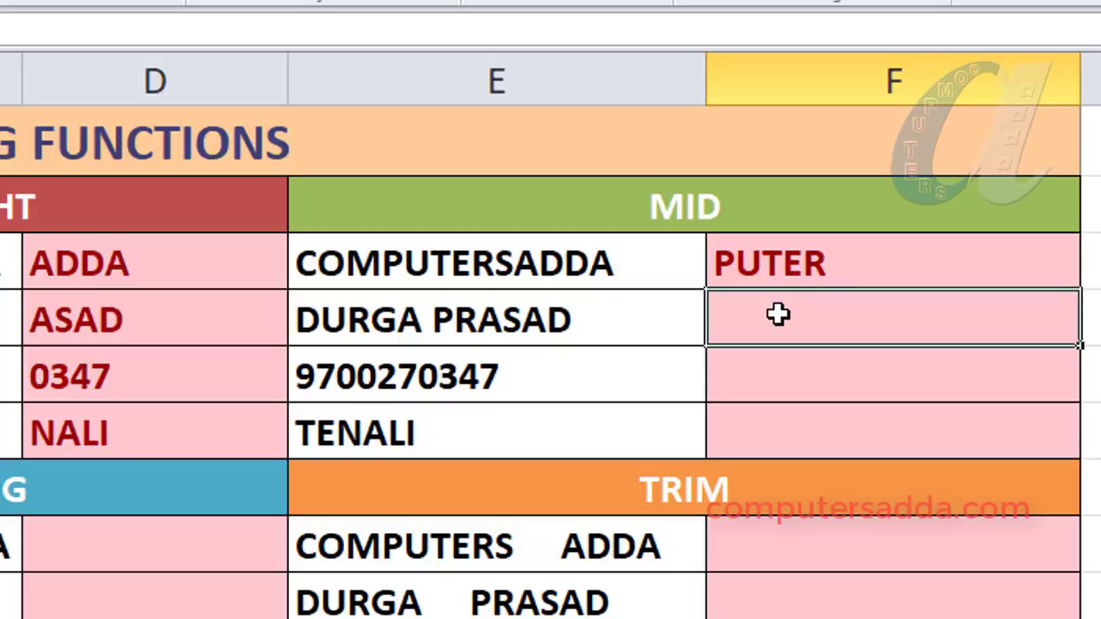
Enter =MID(E4,2,6) in cell F4 to extract six characters of E4 starting at the second, and fill the formula down to F6.
text(=MID)
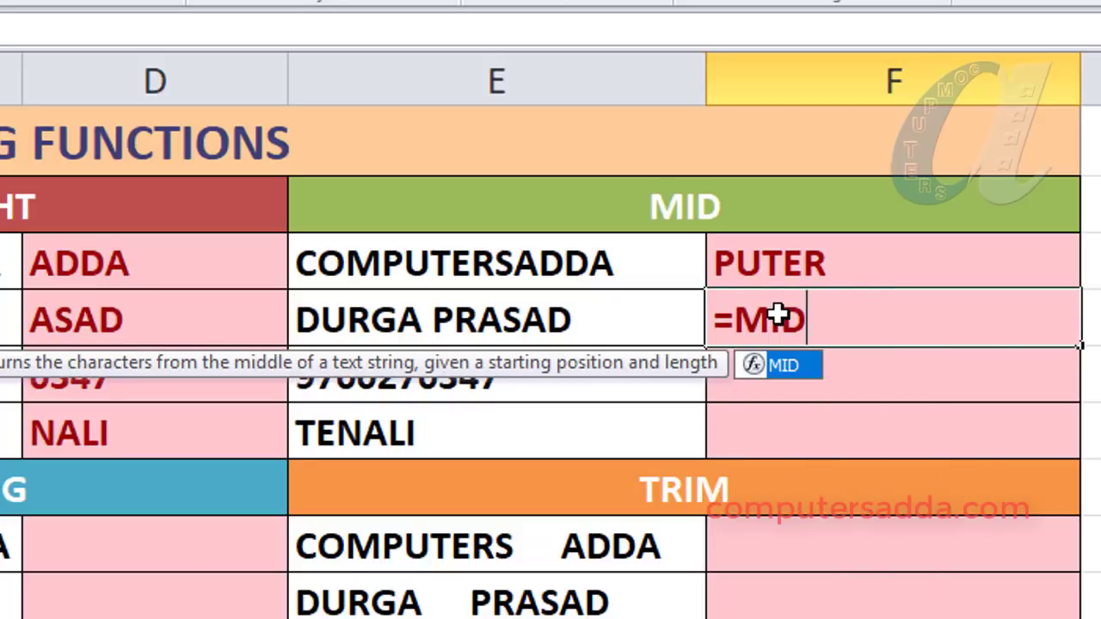
text(()
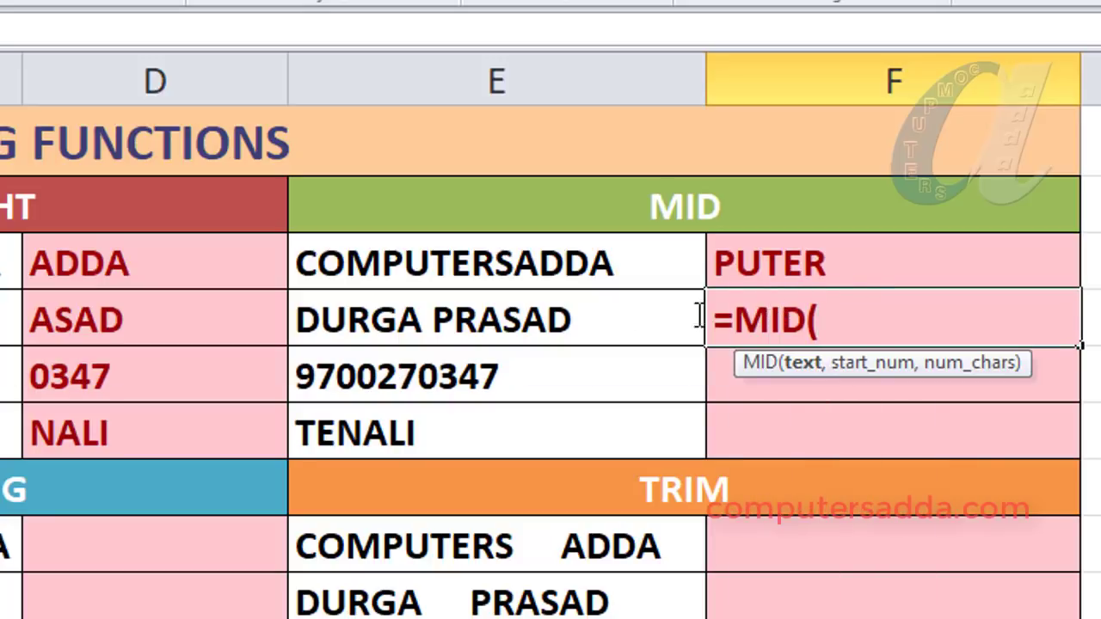
click(402, 321)
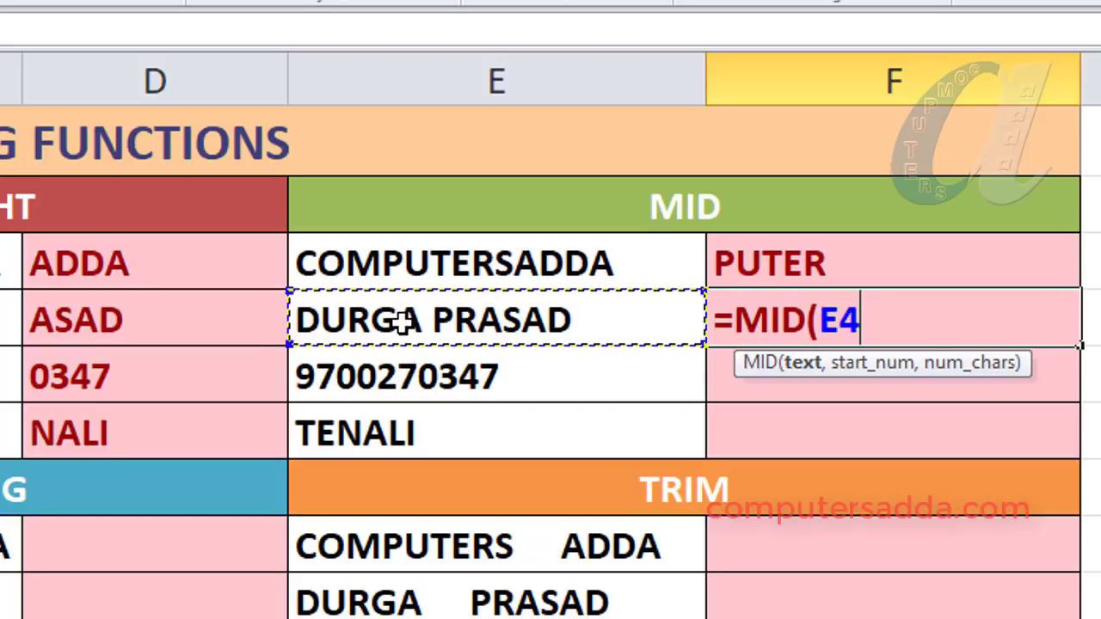
text(,)
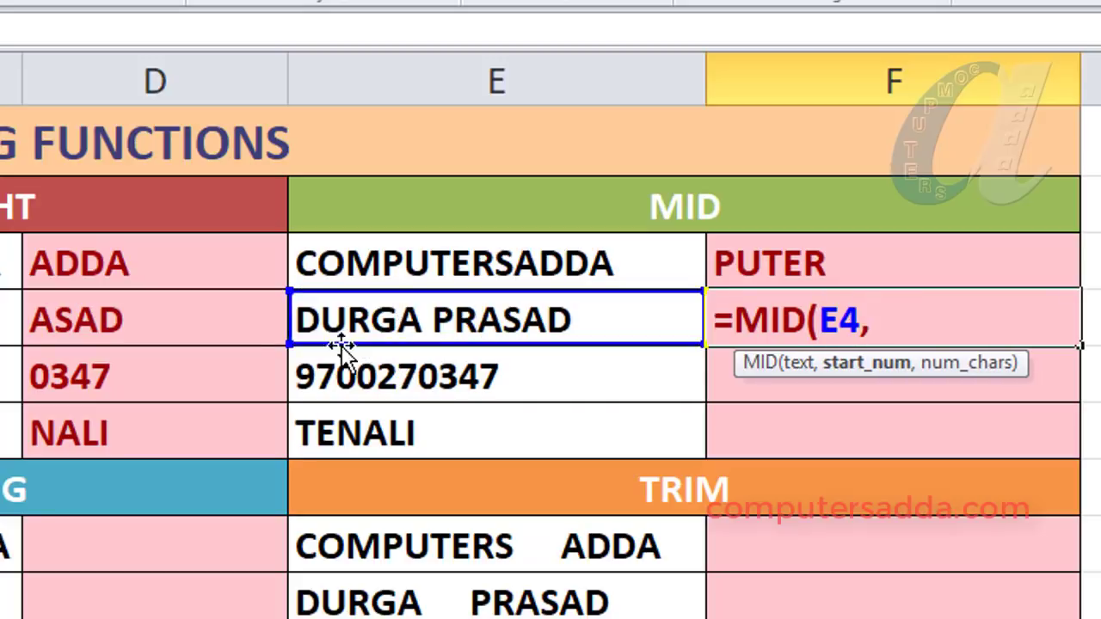
text(2)
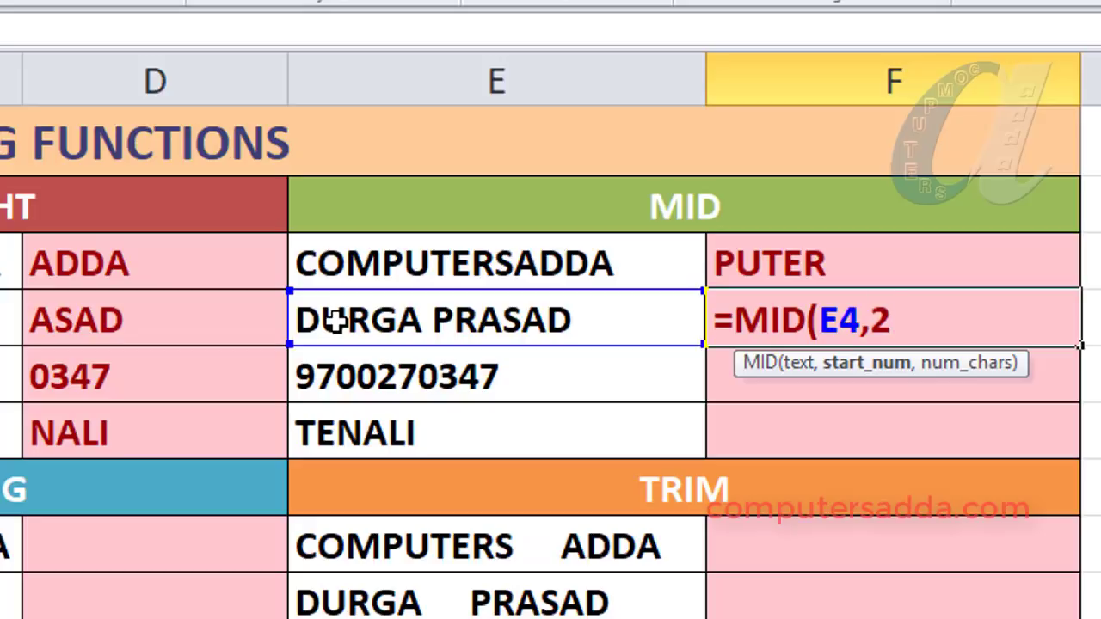
text(,6)
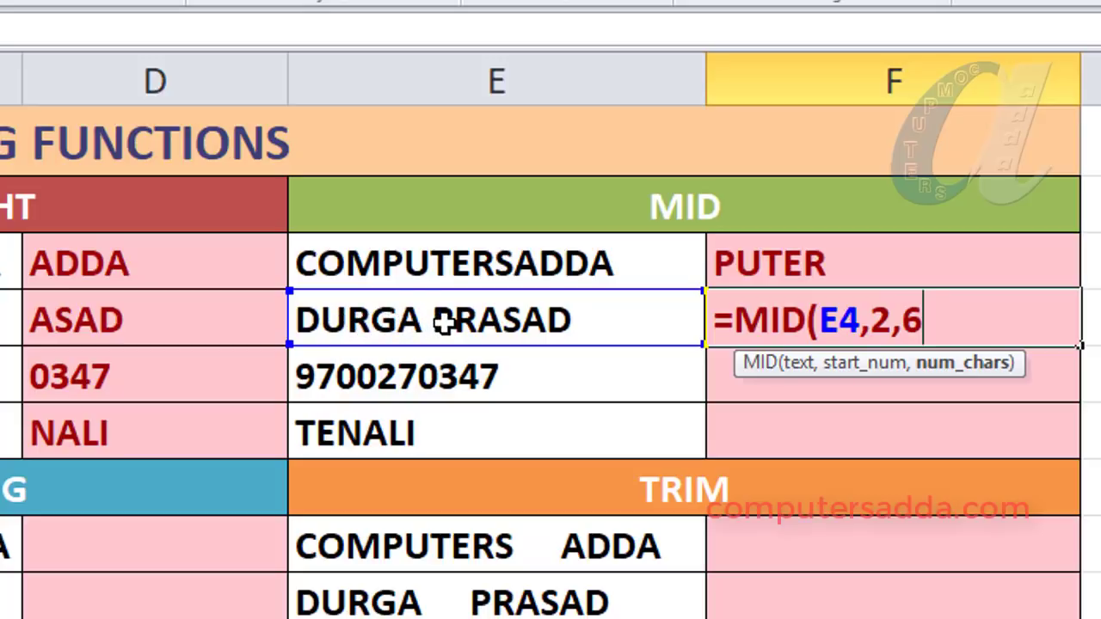
text())
key(Return)
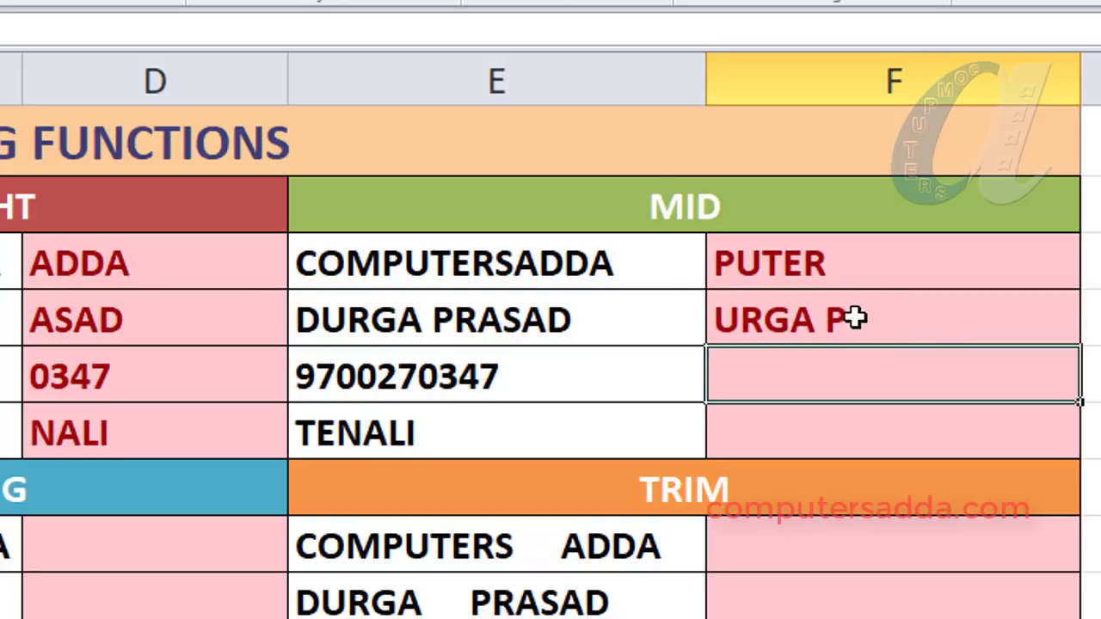
click(1016, 324)
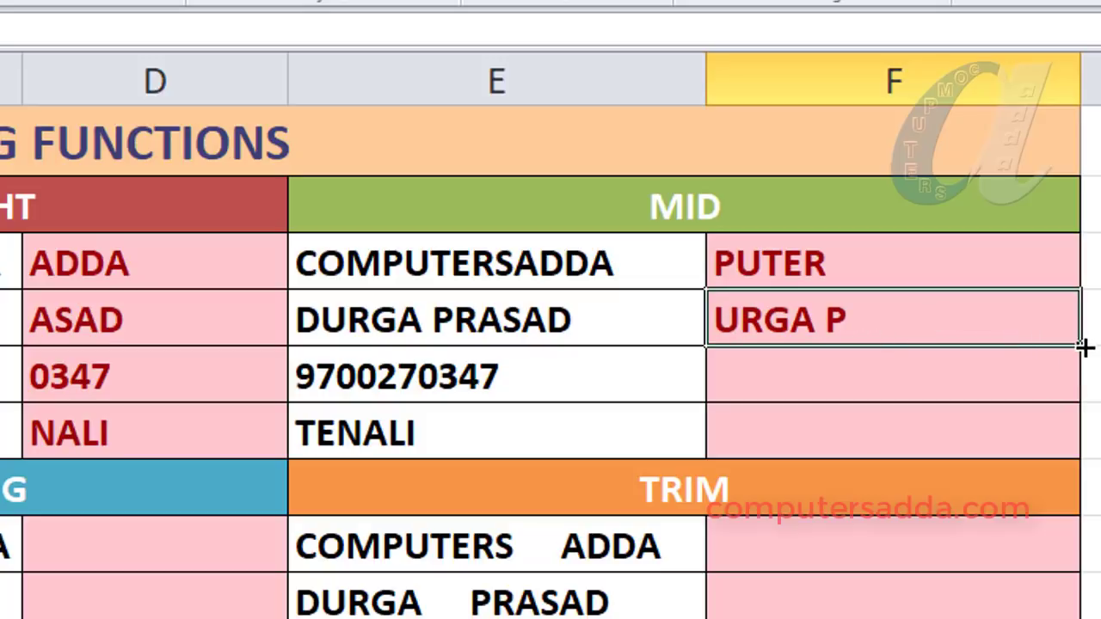
drag(1080, 372, 1059, 464)
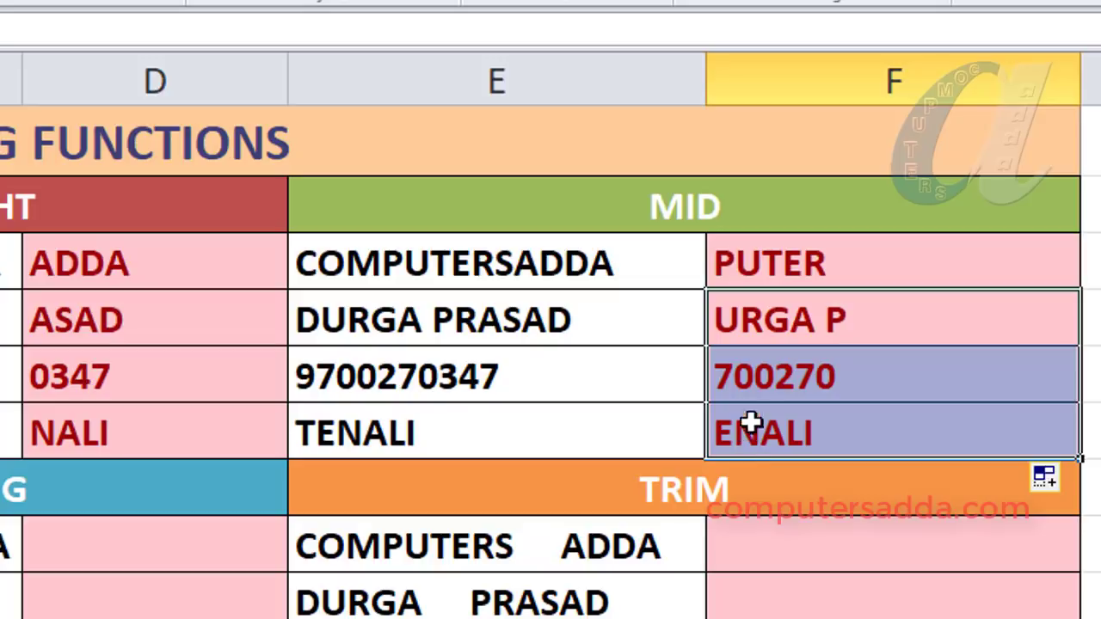